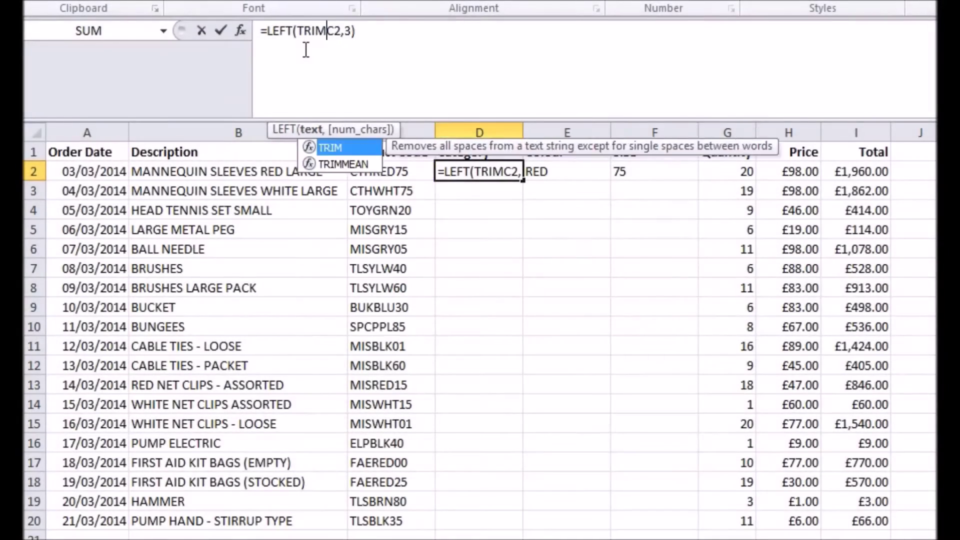
# - Wrap C2 in TRIM() in the Category (D2) and Colour (E2) formulas
pyautogui.press('Right')
pyautogui.press('Right')
pyautogui.write(')')
pyautogui.press('Return')
pyautogui.press('Up')
pyautogui.press('Right')
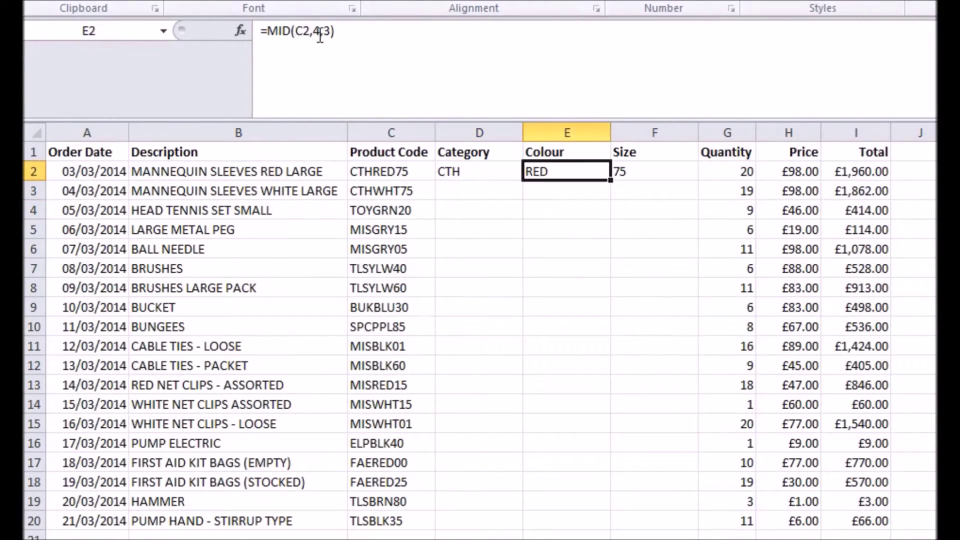
pyautogui.click(296, 30)
# - Wrap C2 in TRIM() in the Size formula in F2
pyautogui.write('TRIM(')
pyautogui.press('Right')
pyautogui.press('Right')
pyautogui.write(')')
pyautogui.press('Tab')
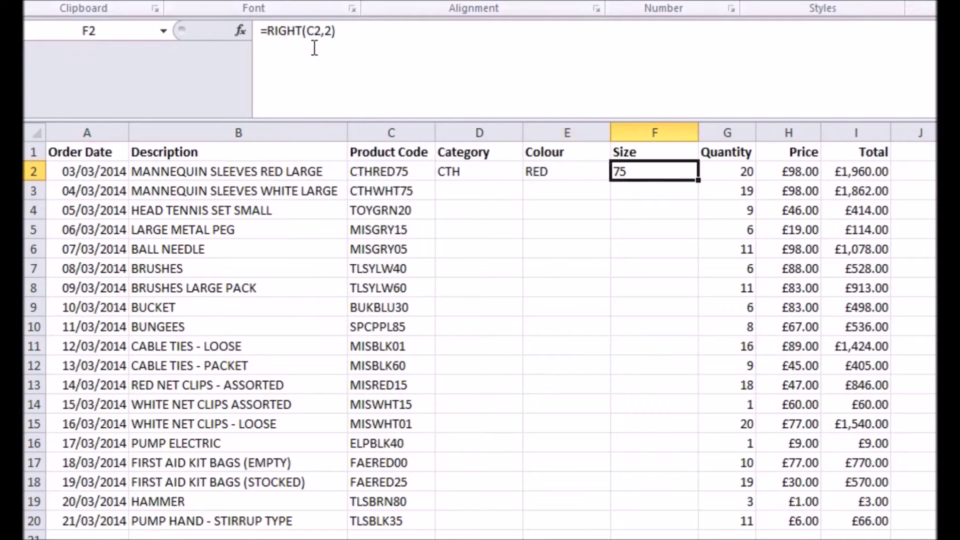
pyautogui.press('F2')
pyautogui.click(316, 39)
pyautogui.write('TRIM')
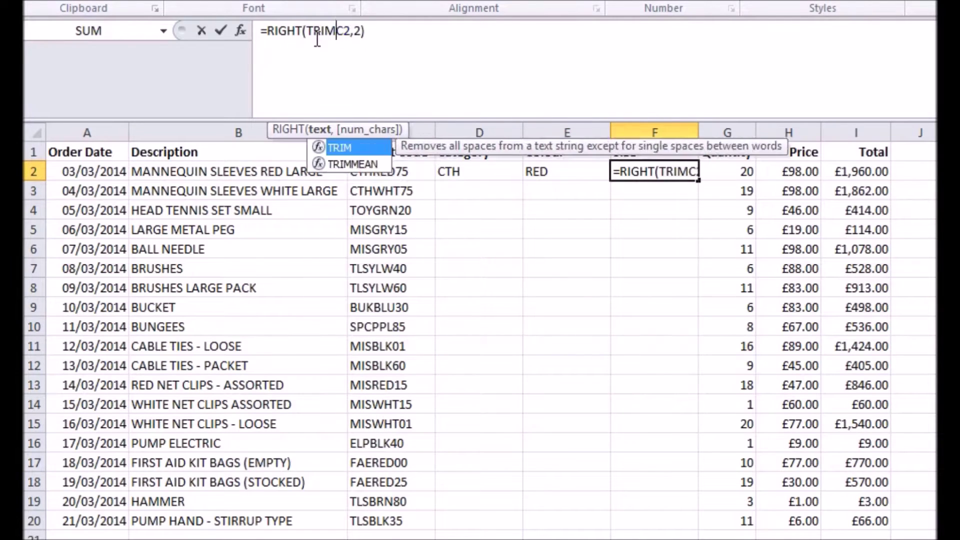
pyautogui.write('(')
pyautogui.press('Right')
pyautogui.press('Right')
pyautogui.write(')')
pyautogui.press('Return')
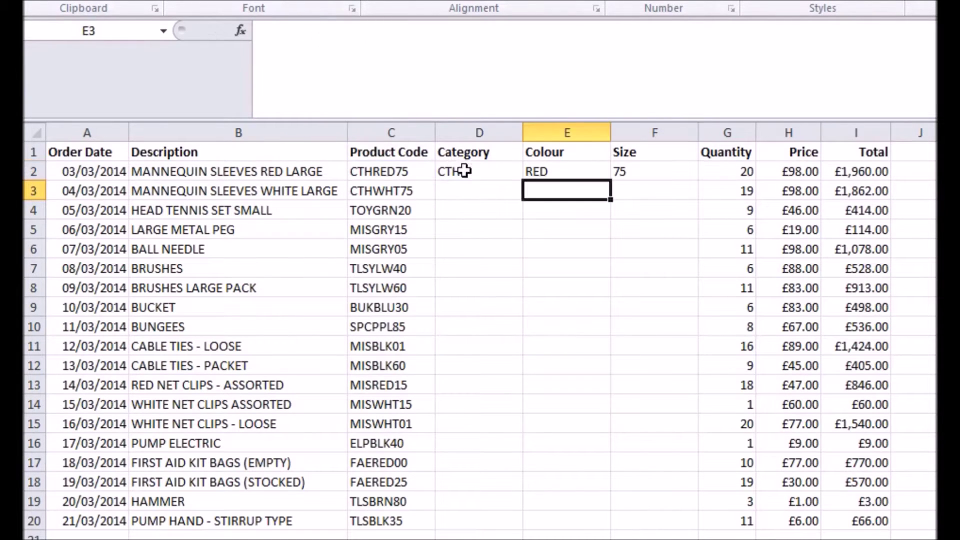
# - Fill the D2:F2 formulas down to row 20
pyautogui.click(460, 169)
pyautogui.keyDown('shift'); pyautogui.click(646, 170); pyautogui.keyUp('shift')
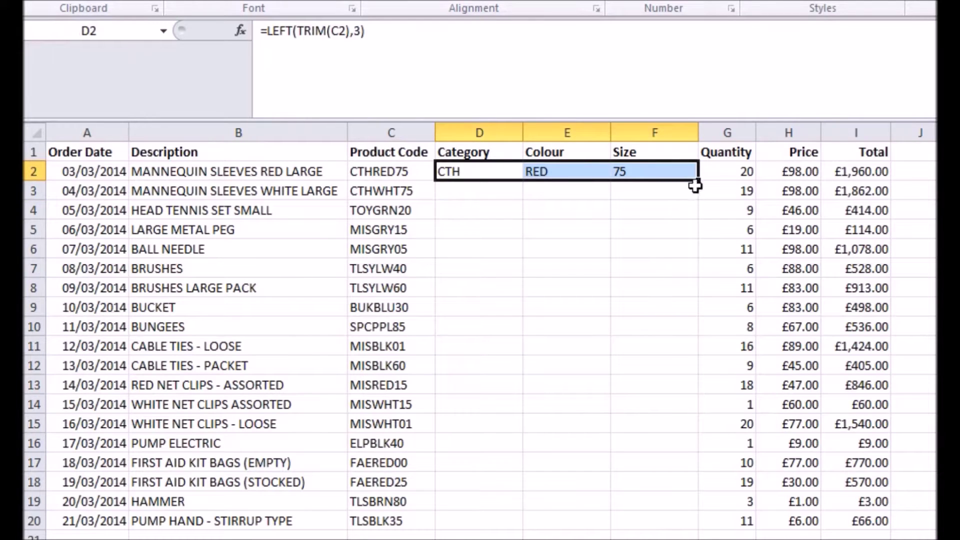
pyautogui.moveTo(698, 183); pyautogui.dragTo(700, 535)
pyautogui.click(907, 169)
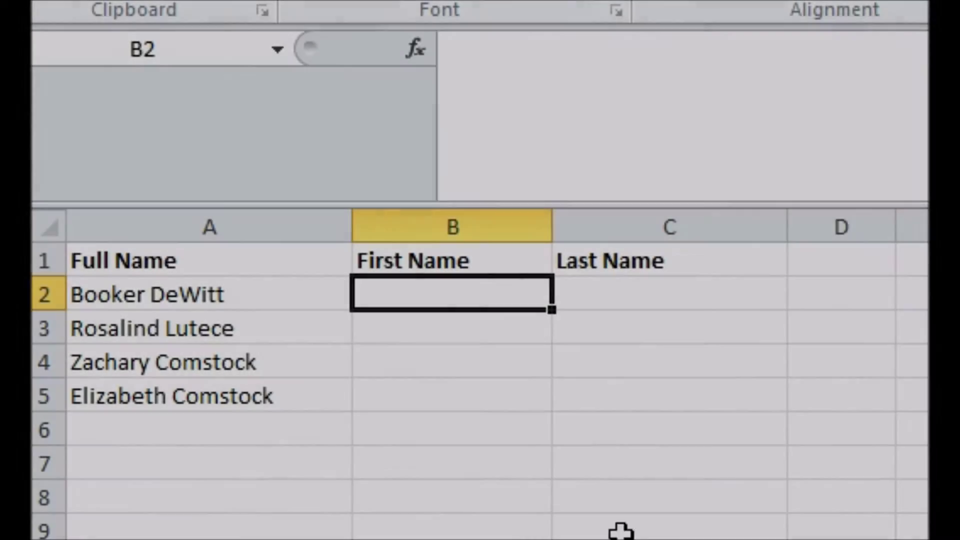
# - Enter =LEFT(A2,6) in B2 to take the first six letters of the full name
pyautogui.click(172, 328)
pyautogui.press('Down')
pyautogui.press('Down')
pyautogui.click(432, 297)
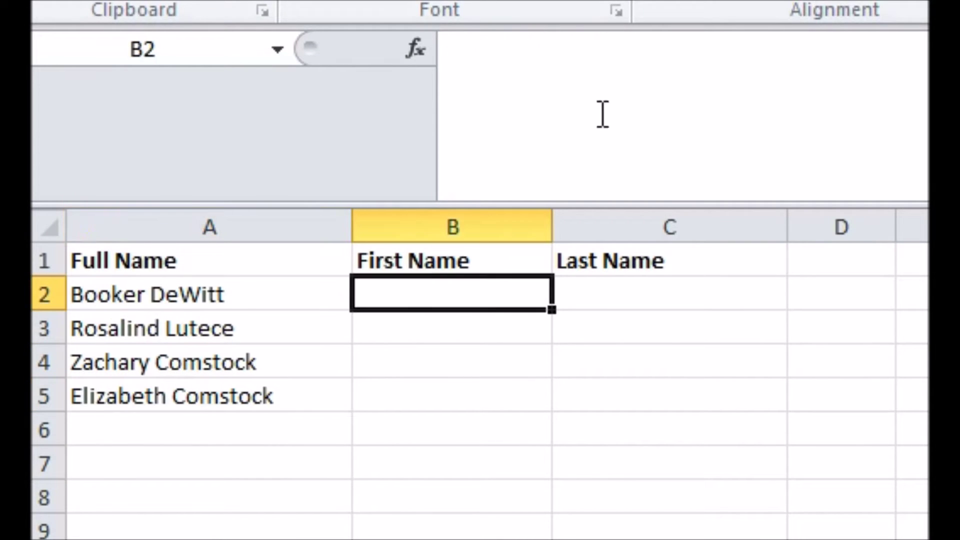
pyautogui.click(604, 97)
pyautogui.write('=LEFT(')
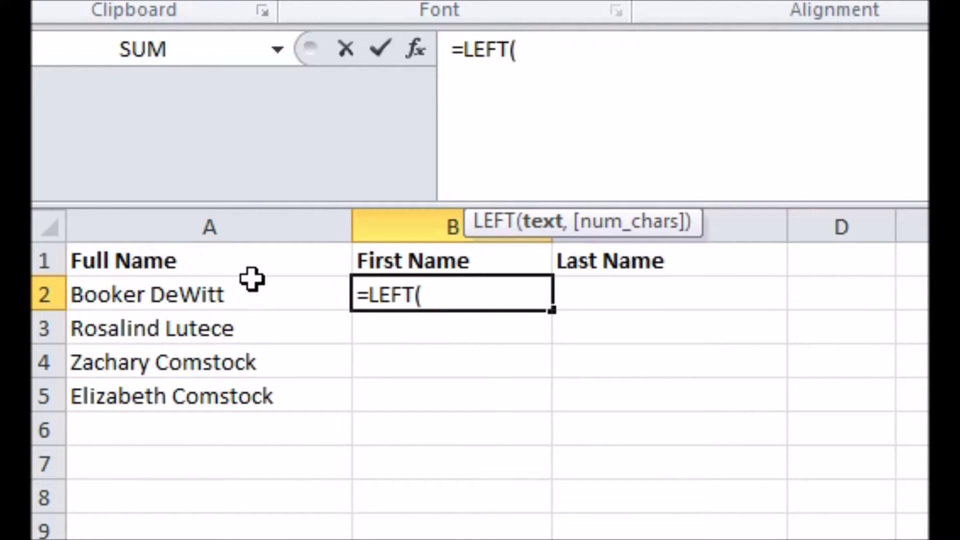
pyautogui.click(252, 280)
pyautogui.write(',6)')
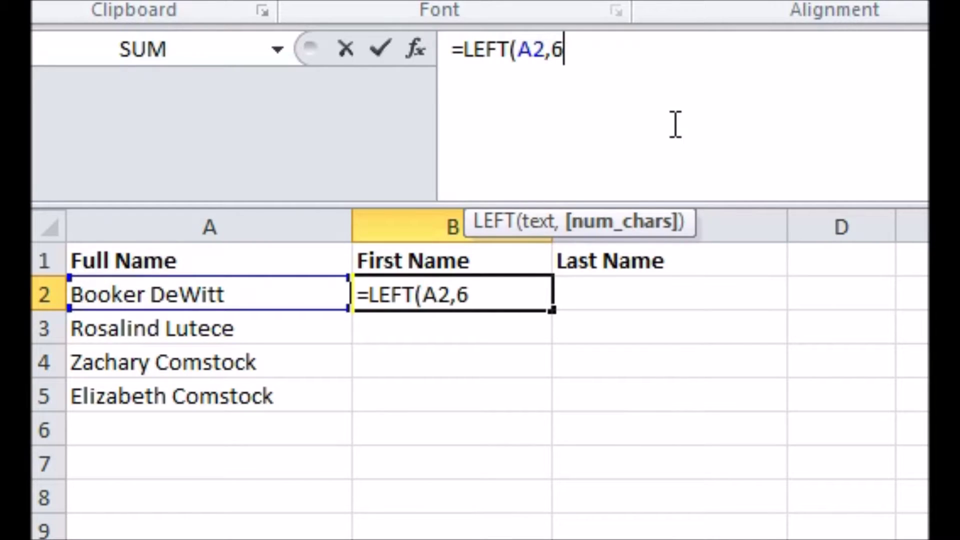
pyautogui.press('Return')
# - Fill the first-name formula from B2 down to B5
pyautogui.click(471, 295)
pyautogui.moveTo(551, 309); pyautogui.dragTo(553, 404)
pyautogui.click(437, 453)
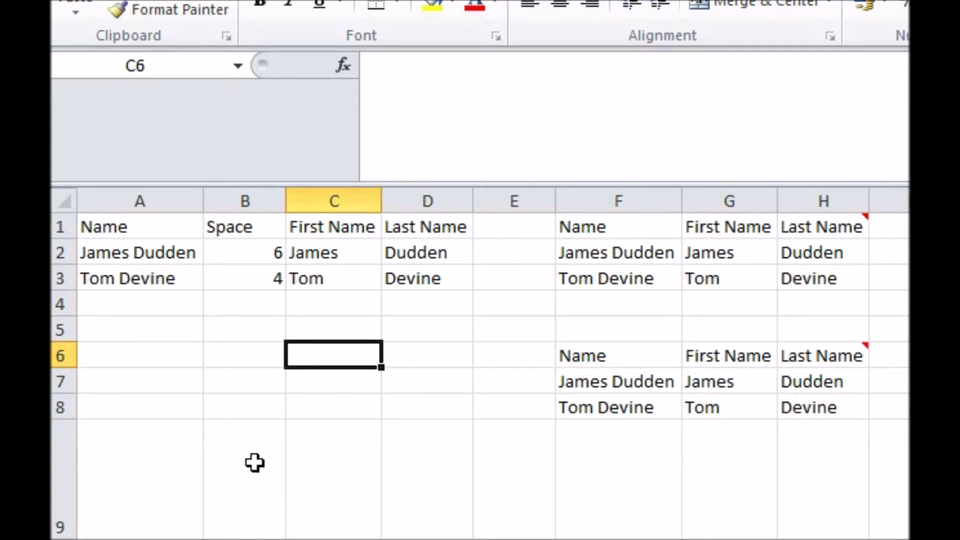
pyautogui.click(137, 255)
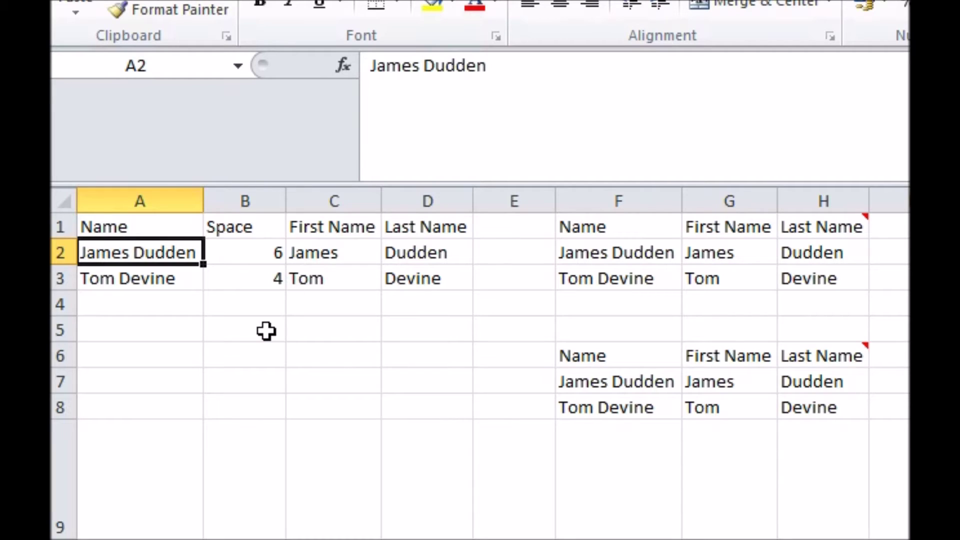
pyautogui.click(251, 252)
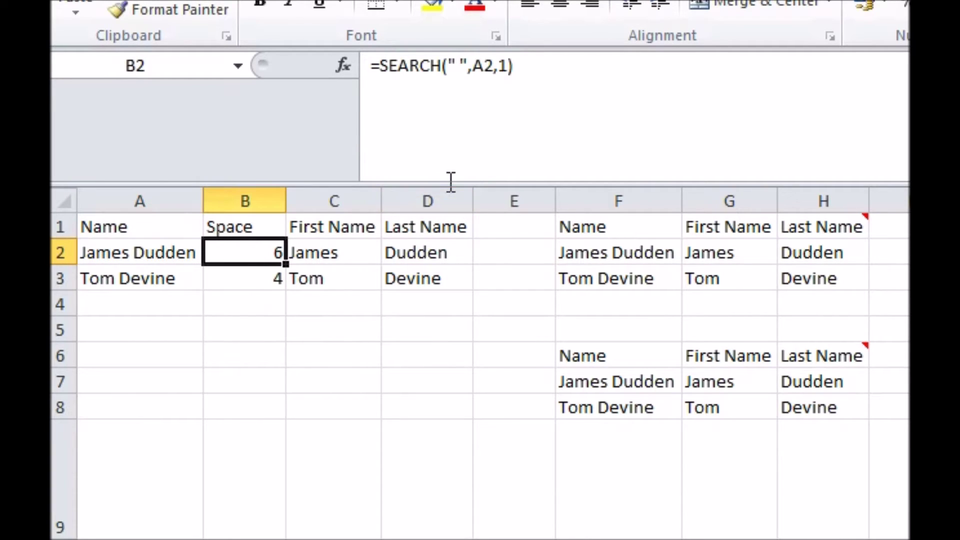
pyautogui.moveTo(514, 70); pyautogui.dragTo(372, 70)
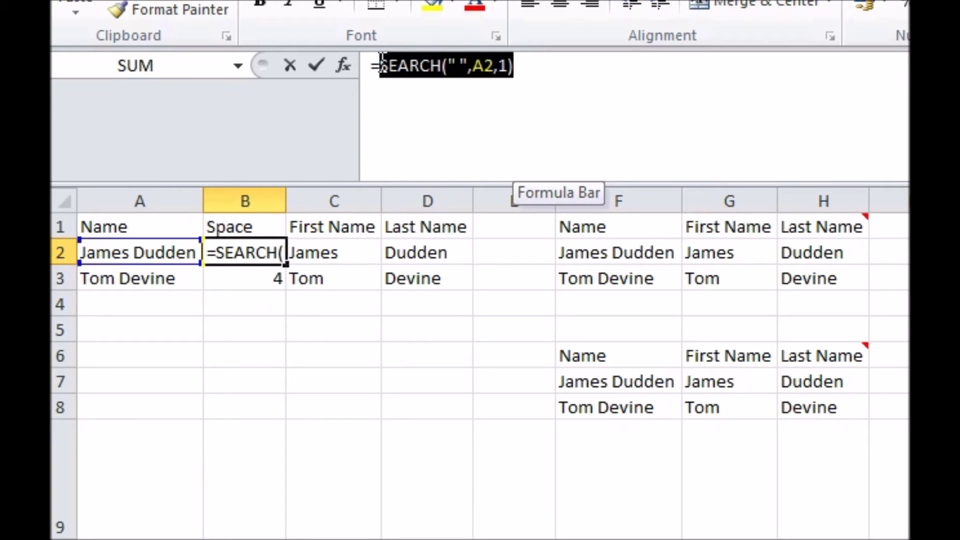
pyautogui.click(385, 124)
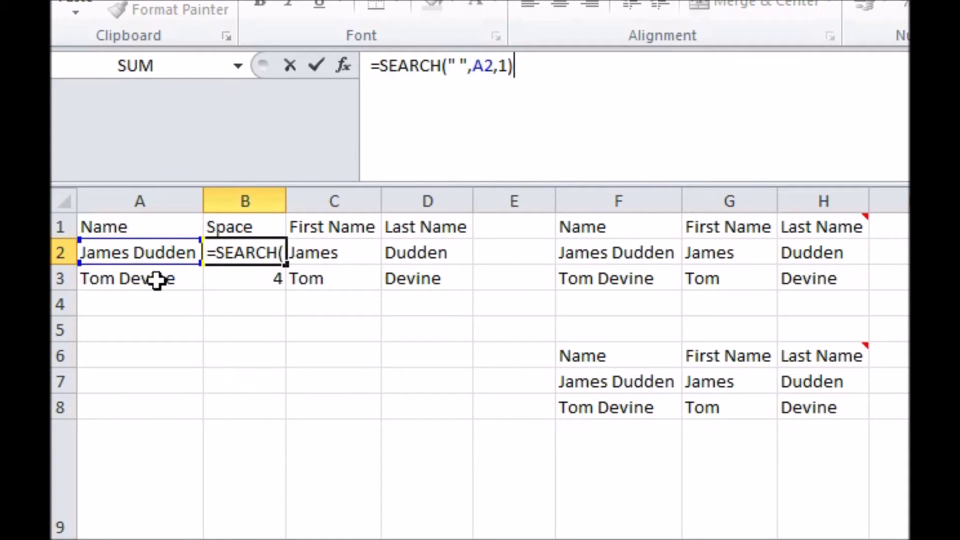
pyautogui.click(270, 323)
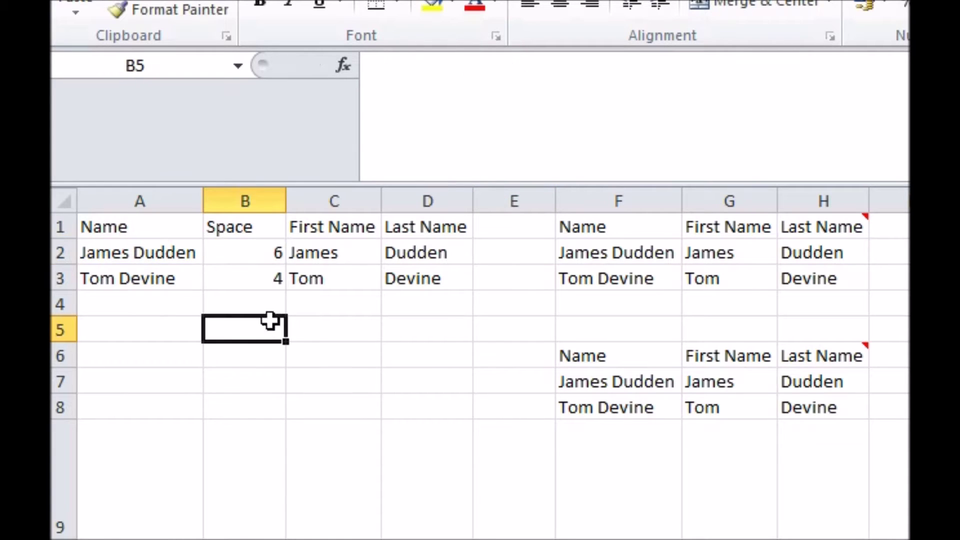
pyautogui.click(360, 265)
pyautogui.moveTo(447, 65); pyautogui.dragTo(484, 66)
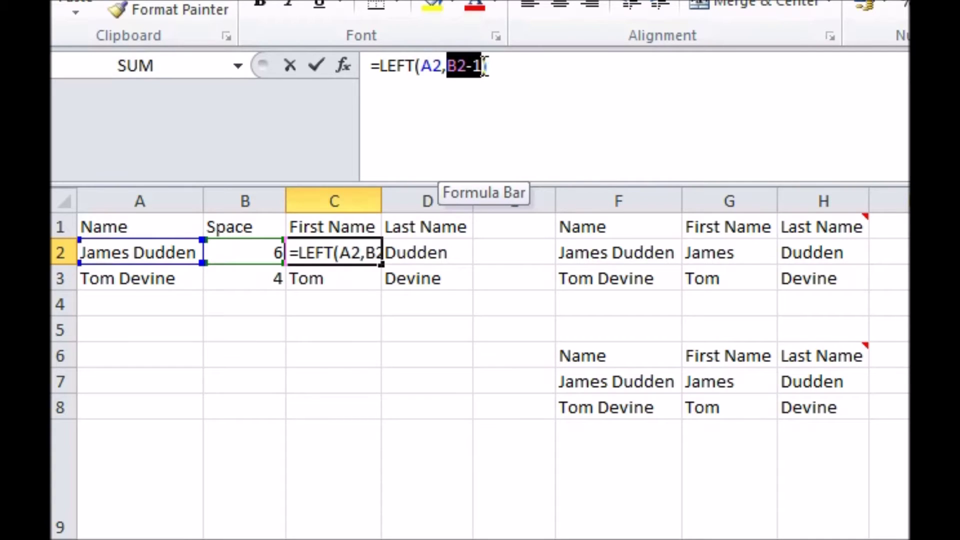
pyautogui.click(457, 66)
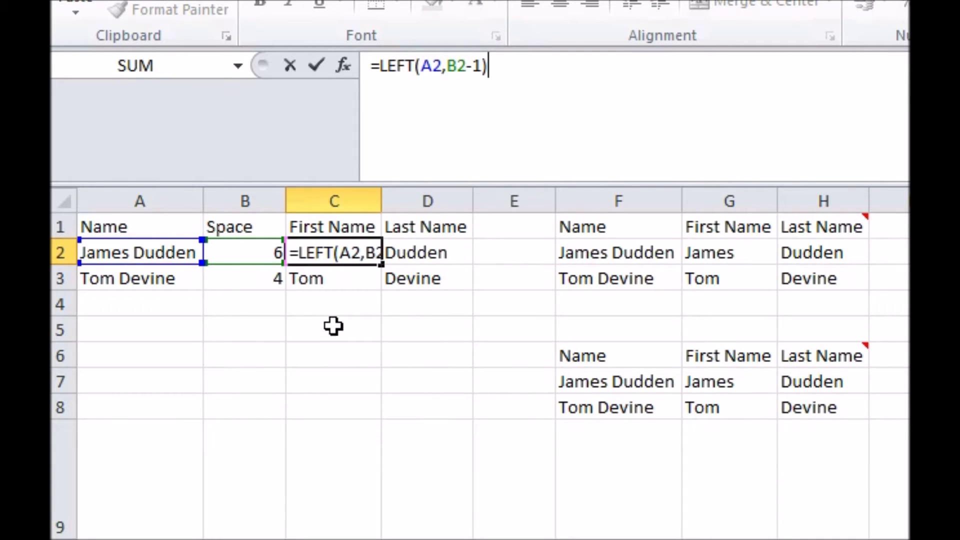
pyautogui.hotkey('ctrl', 'Return')
pyautogui.click(435, 252)
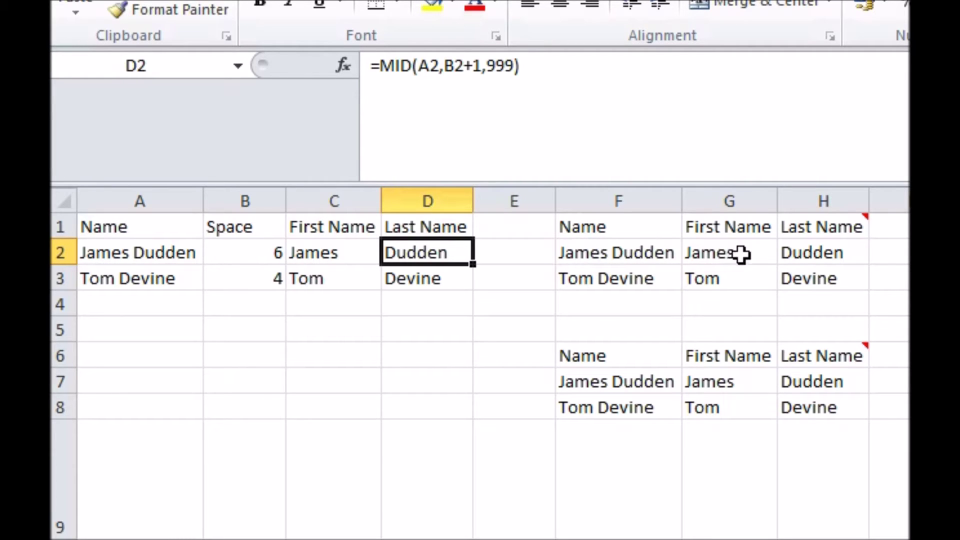
pyautogui.click(434, 275)
# - Replace the 999 length in H2's MID formula with H7, giving =MID(F2,SEARCH(" ",F2,1)+1,H7)
pyautogui.click(442, 241)
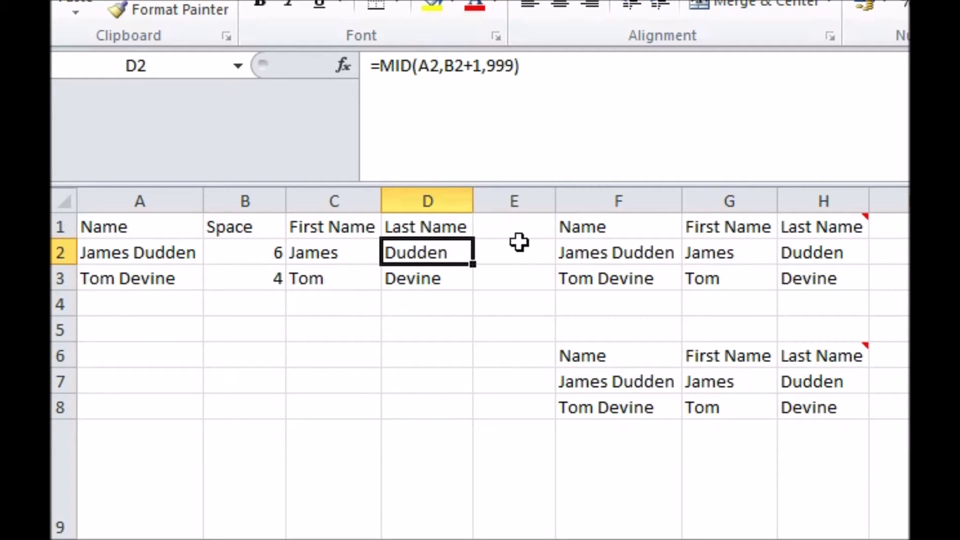
pyautogui.click(735, 250)
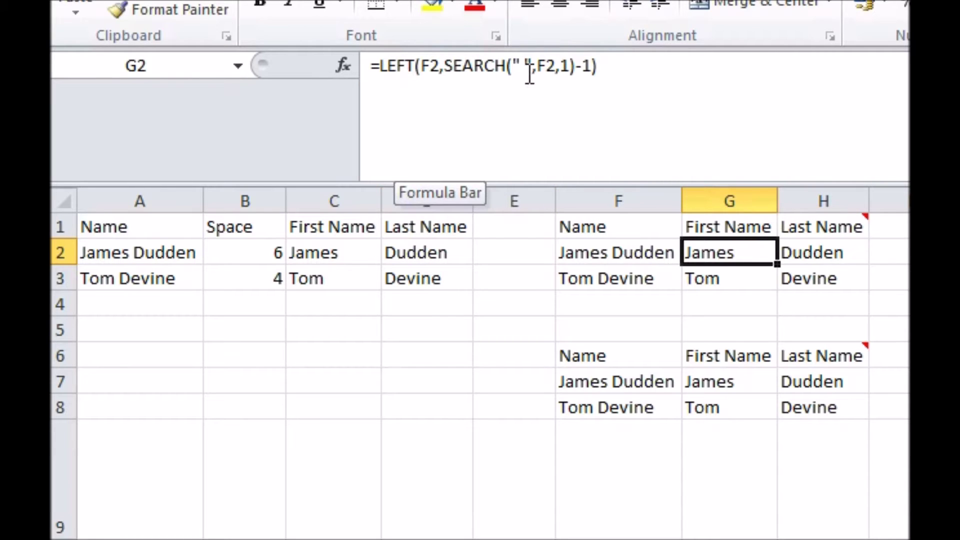
pyautogui.press('Right')
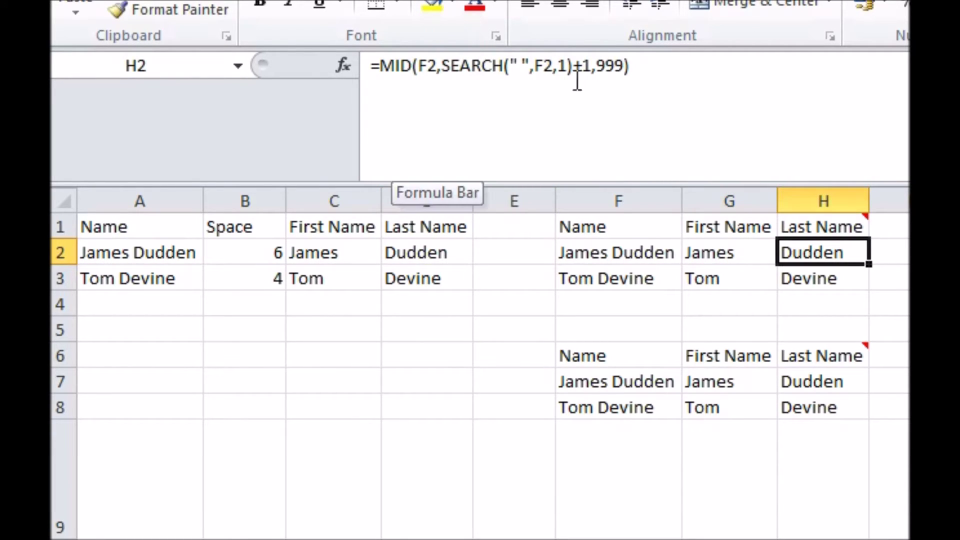
pyautogui.click(608, 64)
pyautogui.doubleClick(608, 64)
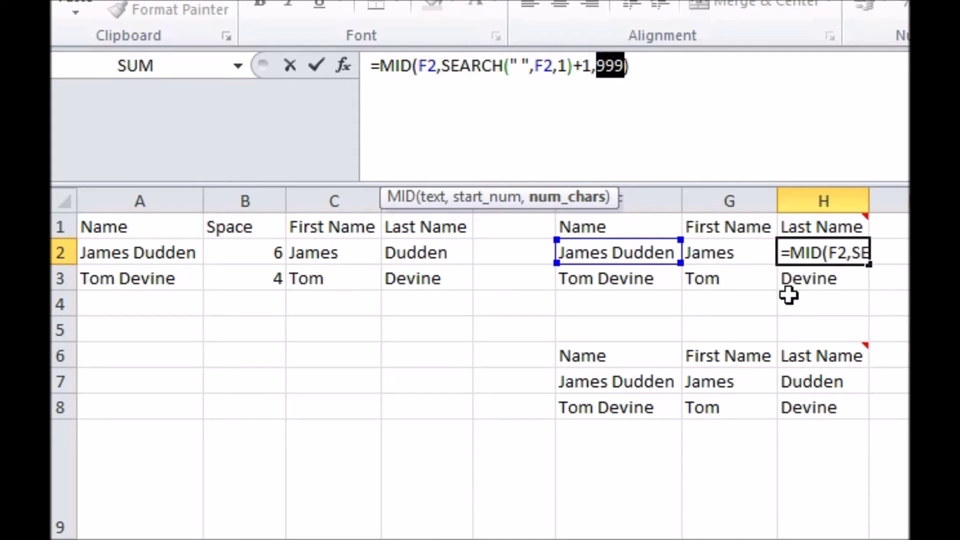
pyautogui.click(812, 377)
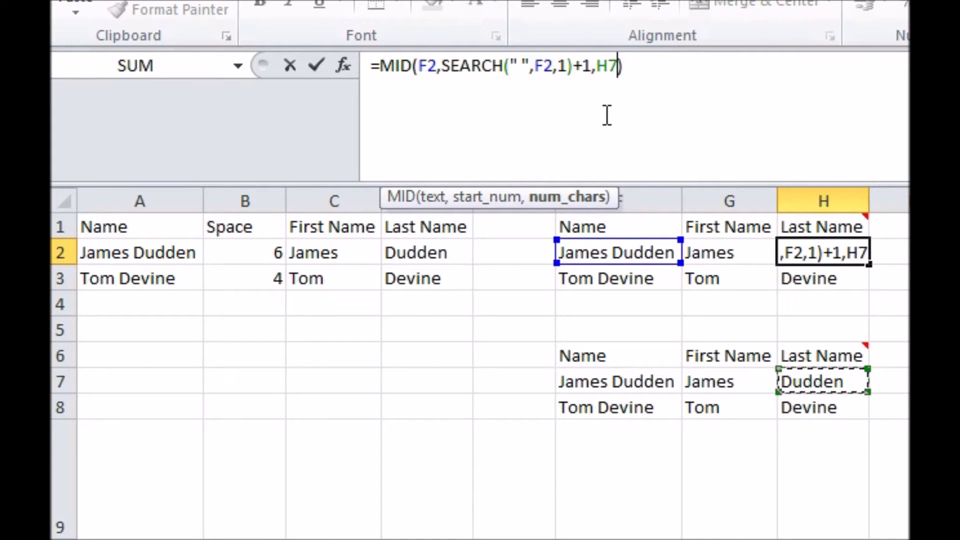
pyautogui.press('Return')
# - Review H7's =RIGHT(F7,LEN(F7)-SEARCH(" ",F7,1)) formula and confirm it unchanged
pyautogui.click(835, 385)
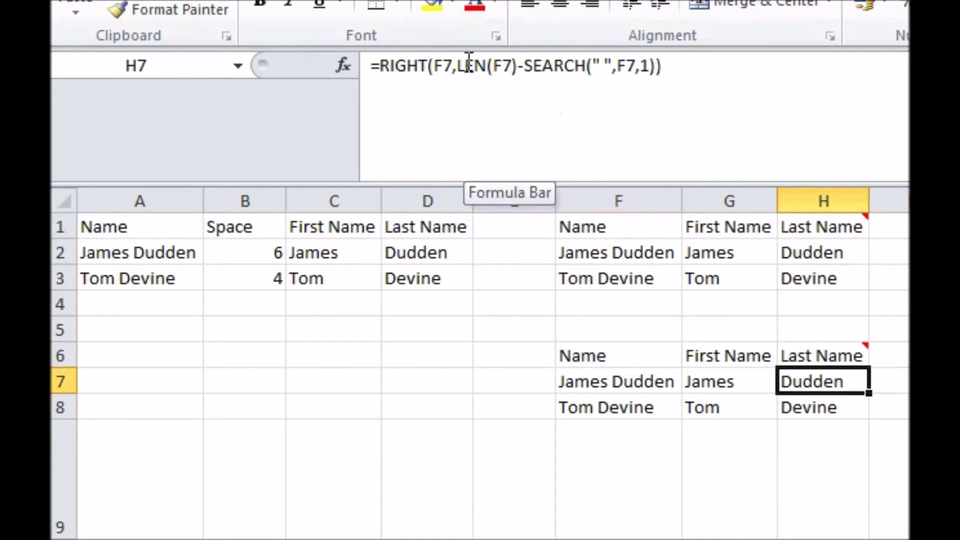
pyautogui.click(461, 66)
pyautogui.moveTo(461, 66); pyautogui.dragTo(659, 66)
pyautogui.press('End')
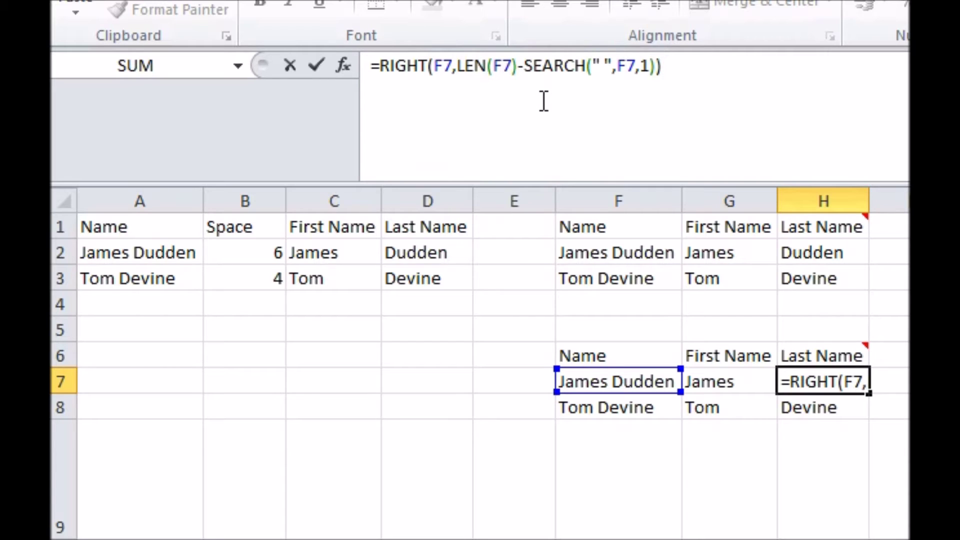
pyautogui.hotkey('ctrl', 'Return')
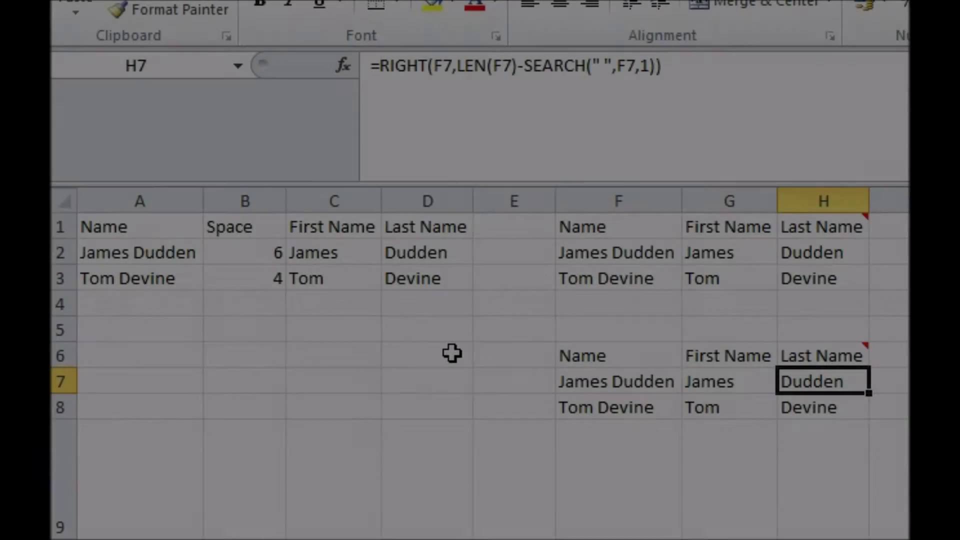
# - Scroll to the postcode table, showing BH24 1AA in A11 and the Region heading
pyautogui.scroll(-1, 452, 353)
pyautogui.scroll(-2, 452, 353)
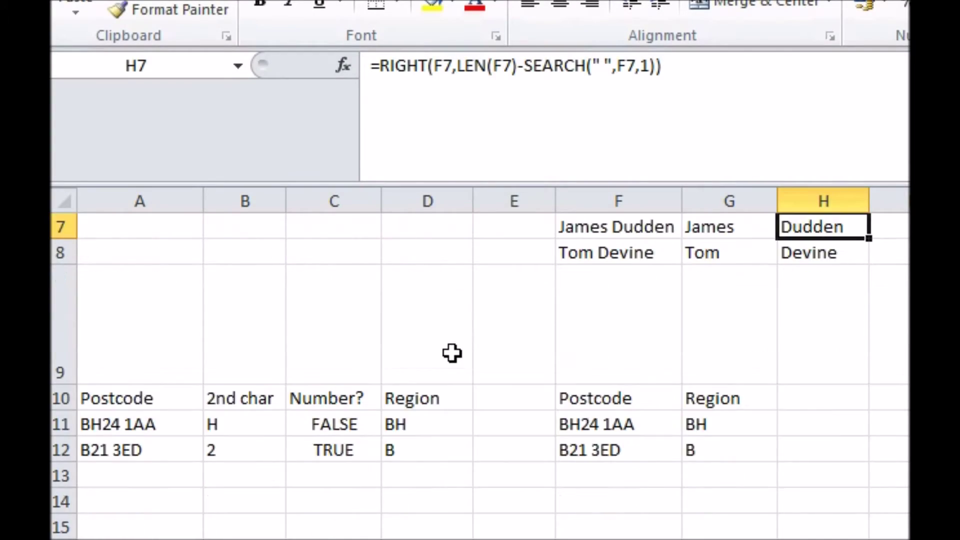
pyautogui.click(452, 353)
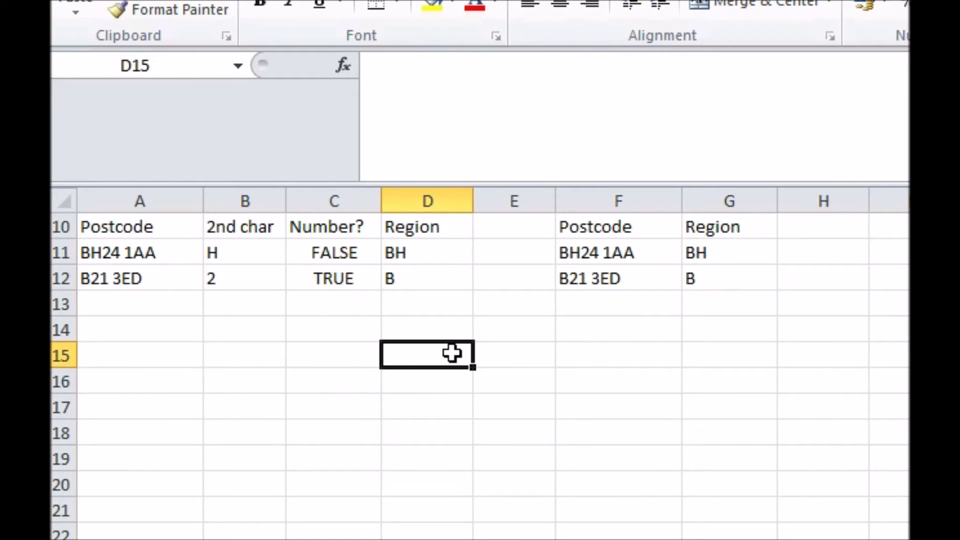
pyautogui.click(146, 254)
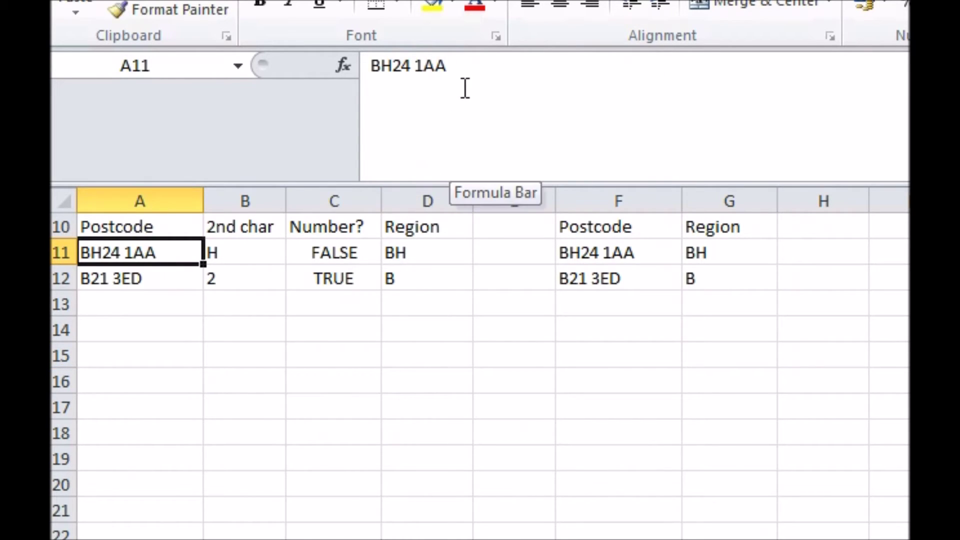
pyautogui.click(437, 228)
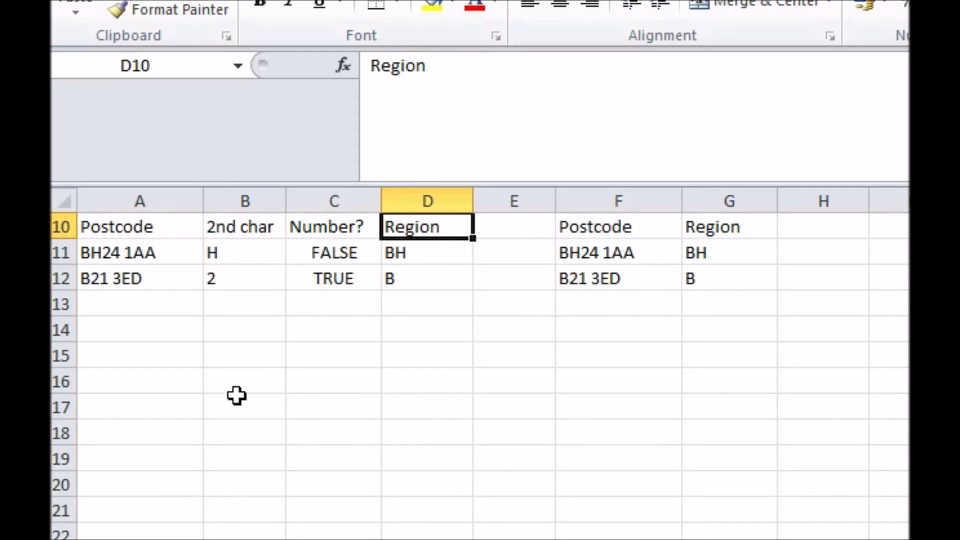
# - Inspect the =MID(A11,2,1) formula in B11 and the ISNUMBER formula in C11
pyautogui.click(242, 246)
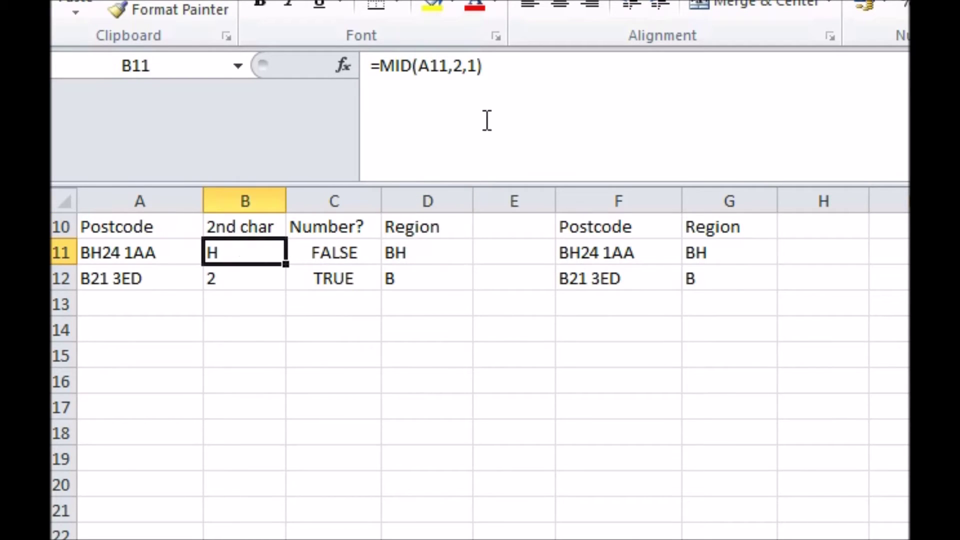
pyautogui.moveTo(494, 67); pyautogui.dragTo(380, 67)
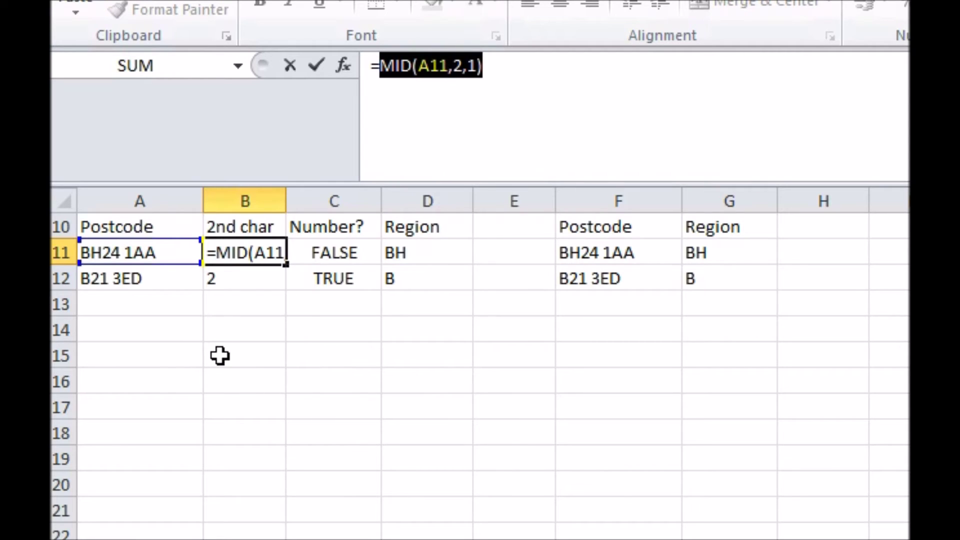
pyautogui.press('Escape')
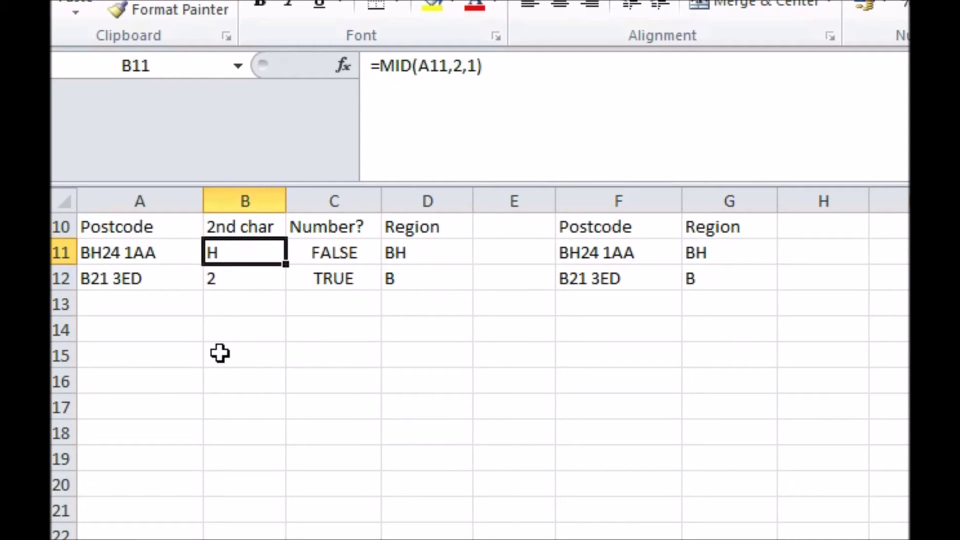
pyautogui.click(322, 254)
pyautogui.moveTo(380, 66); pyautogui.dragTo(460, 67)
pyautogui.press('Escape')
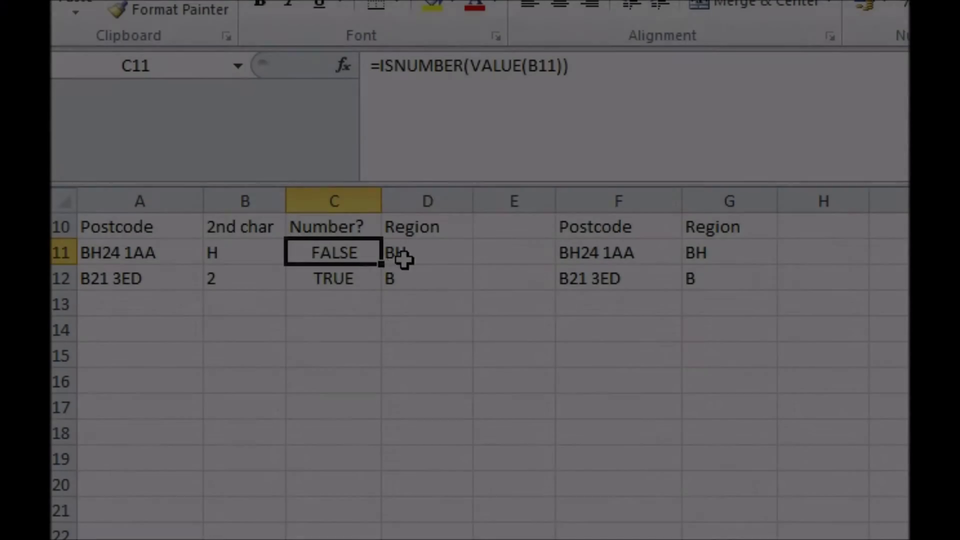
pyautogui.click(437, 251)
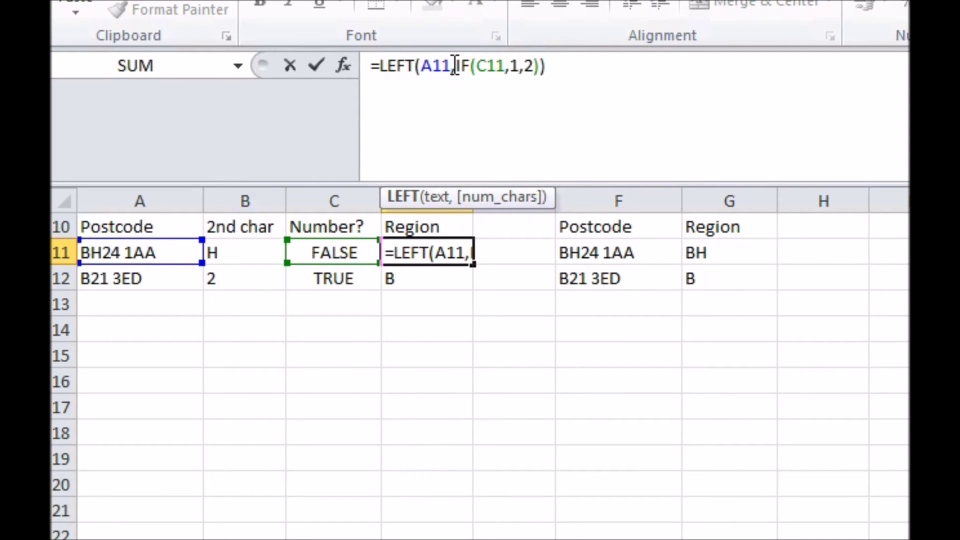
pyautogui.moveTo(459, 66); pyautogui.dragTo(540, 67)
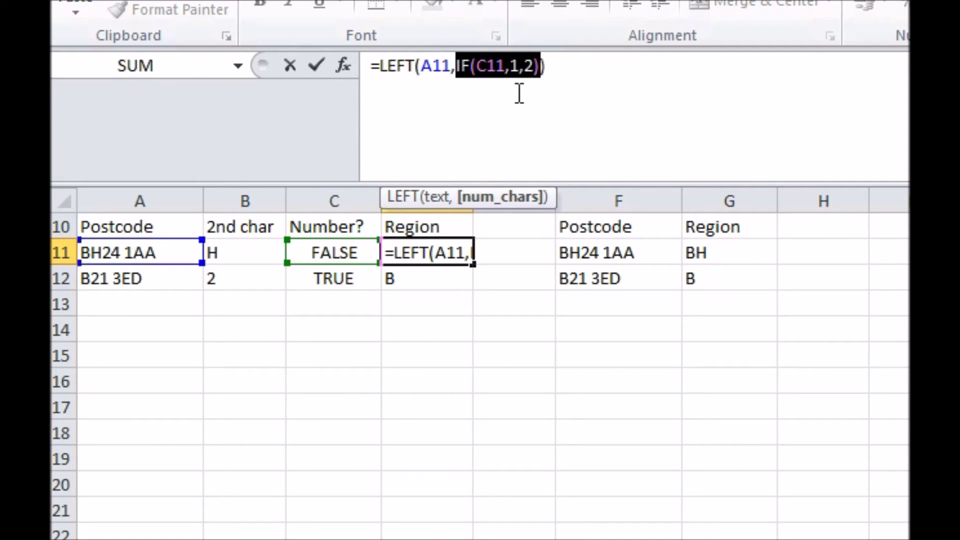
pyautogui.click(548, 66)
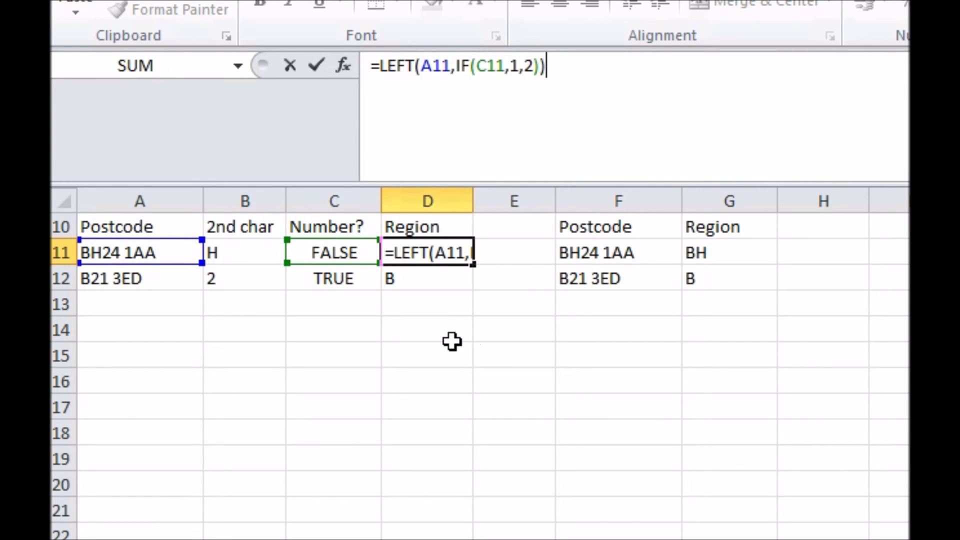
pyautogui.hotkey('ctrl', 'Return')
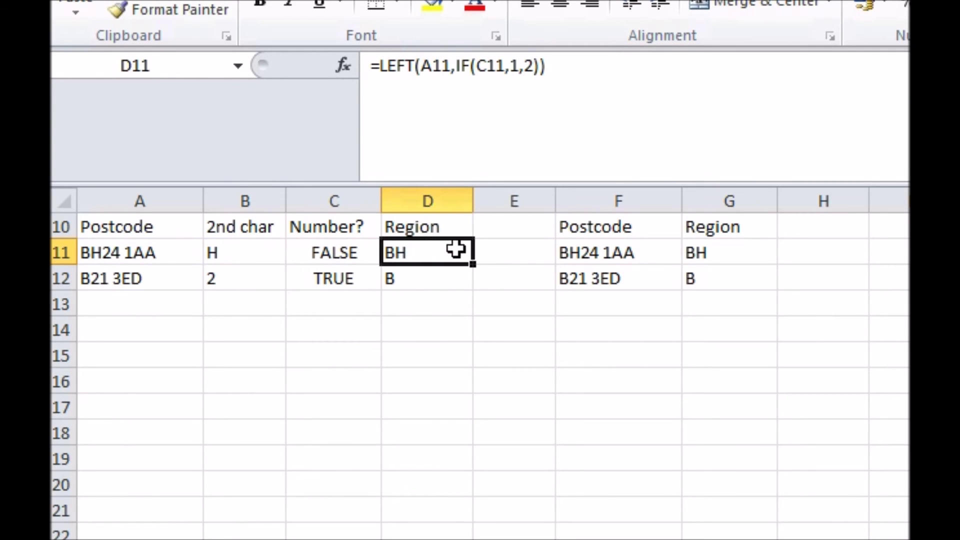
pyautogui.click(724, 253)
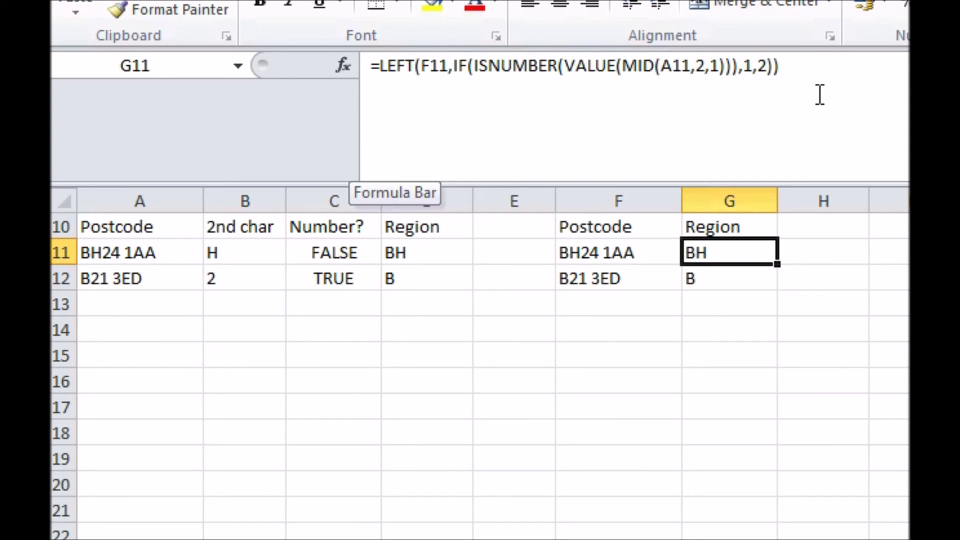
pyautogui.click(708, 280)
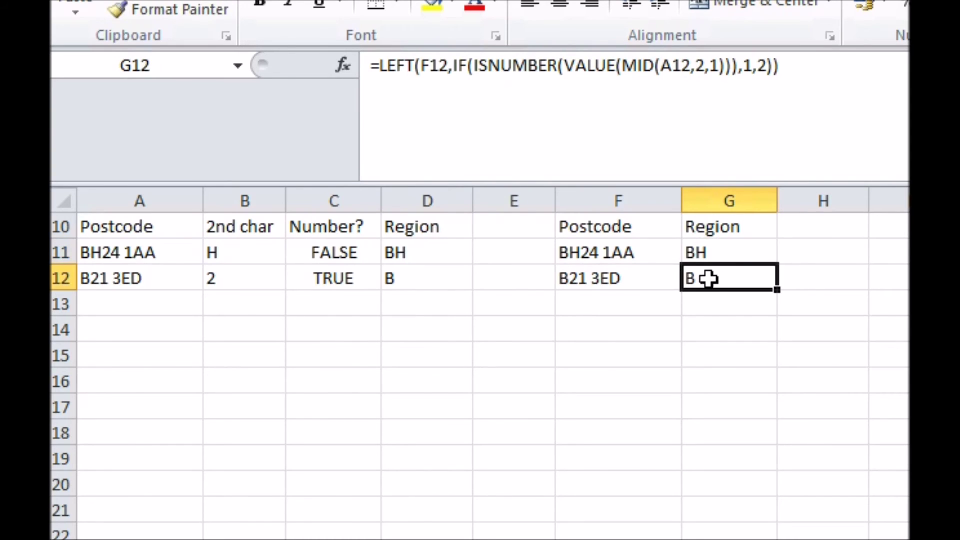
pyautogui.click(743, 252)
pyautogui.click(745, 272)
pyautogui.click(745, 248)
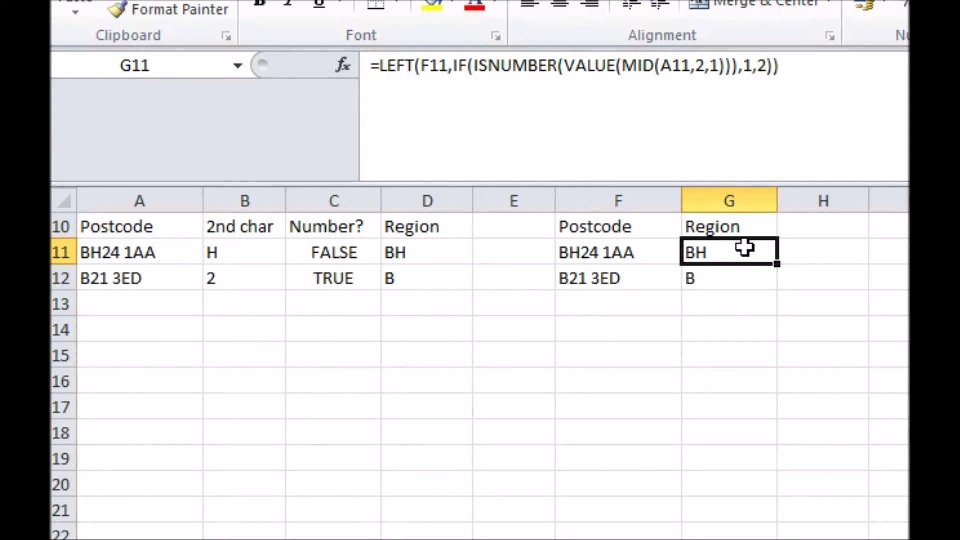
pyautogui.click(748, 273)
pyautogui.click(746, 250)
pyautogui.click(440, 270)
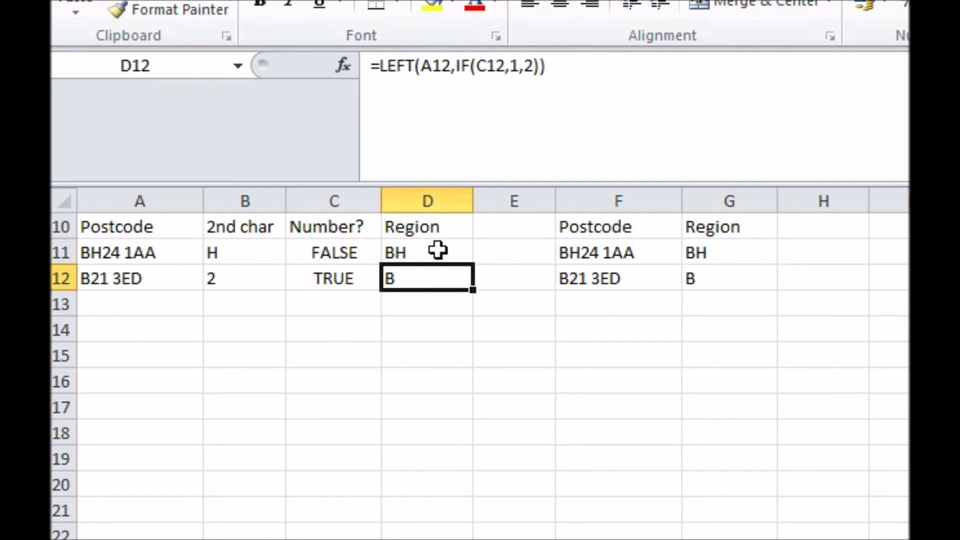
pyautogui.click(438, 250)
pyautogui.click(435, 275)
pyautogui.click(437, 251)
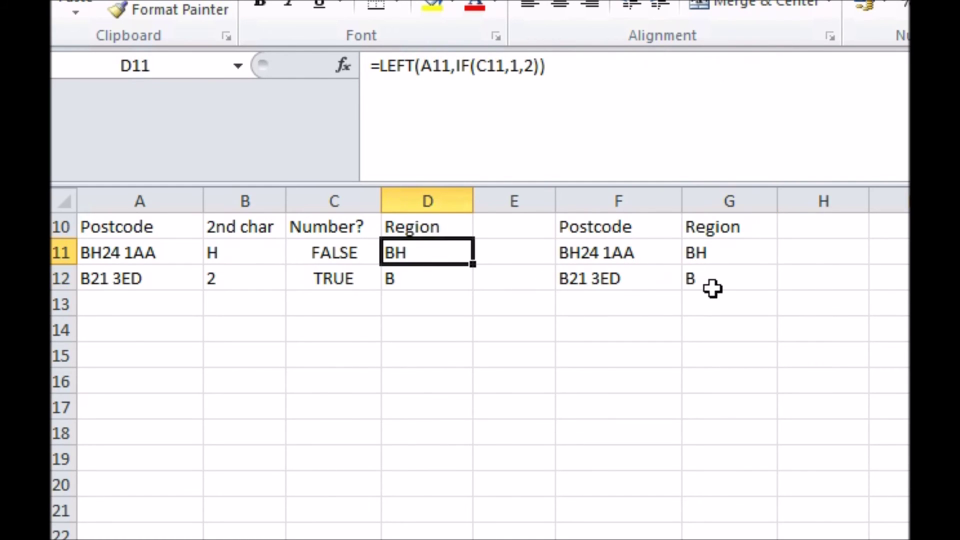
pyautogui.click(829, 372)
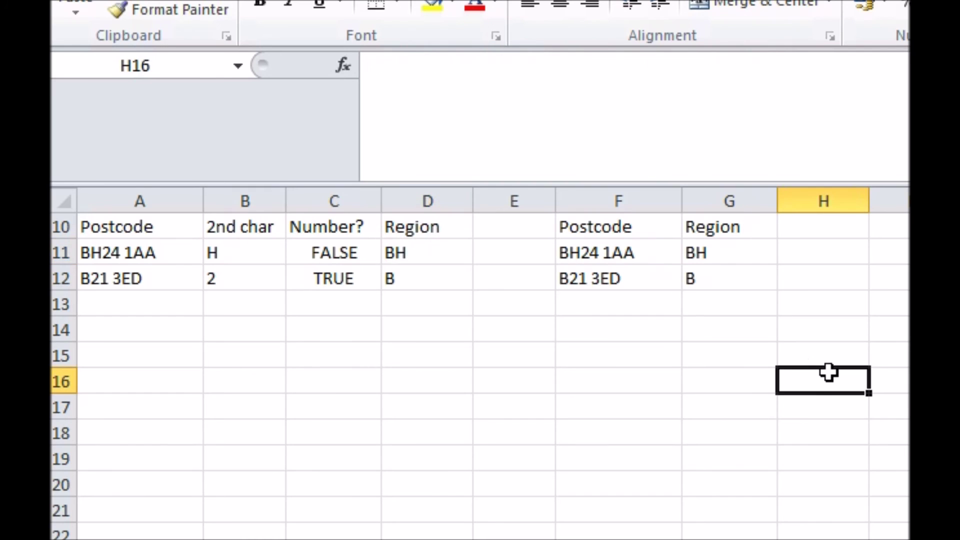